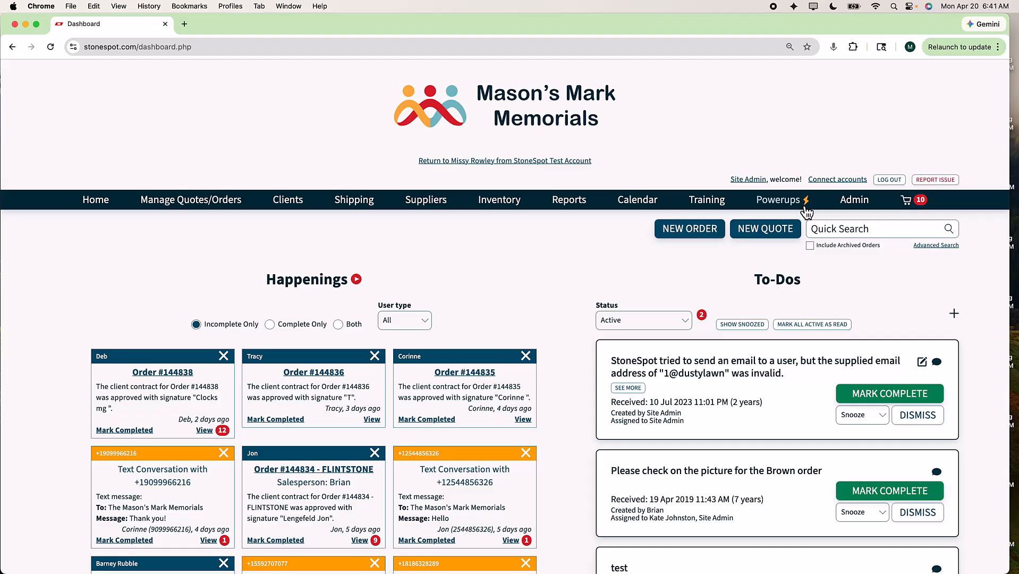
Open the configuration of the subscribed Communication Automation power-up and start creating a new automation.
left_click(773, 207)
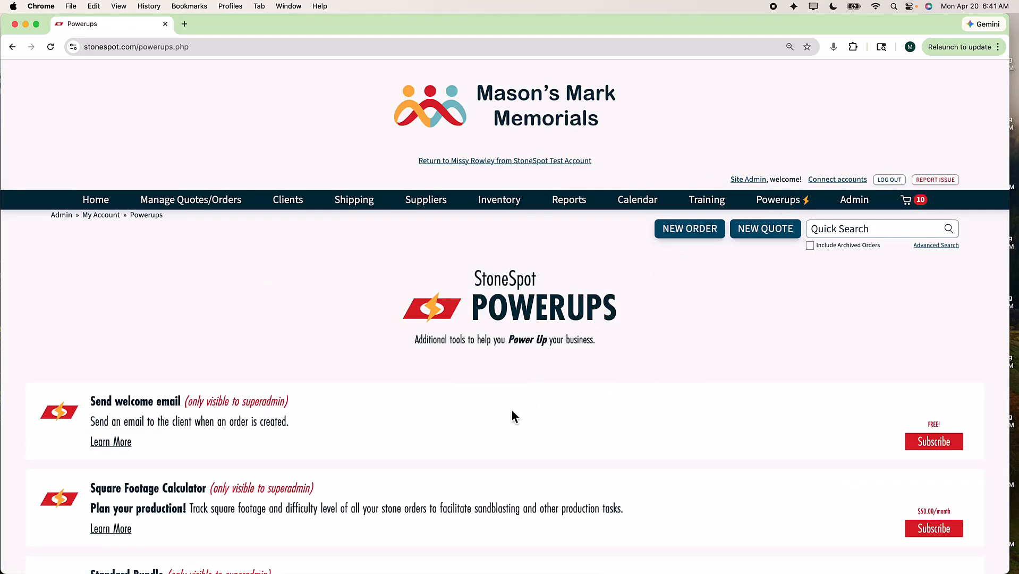
scroll(511, 416, "down", 20)
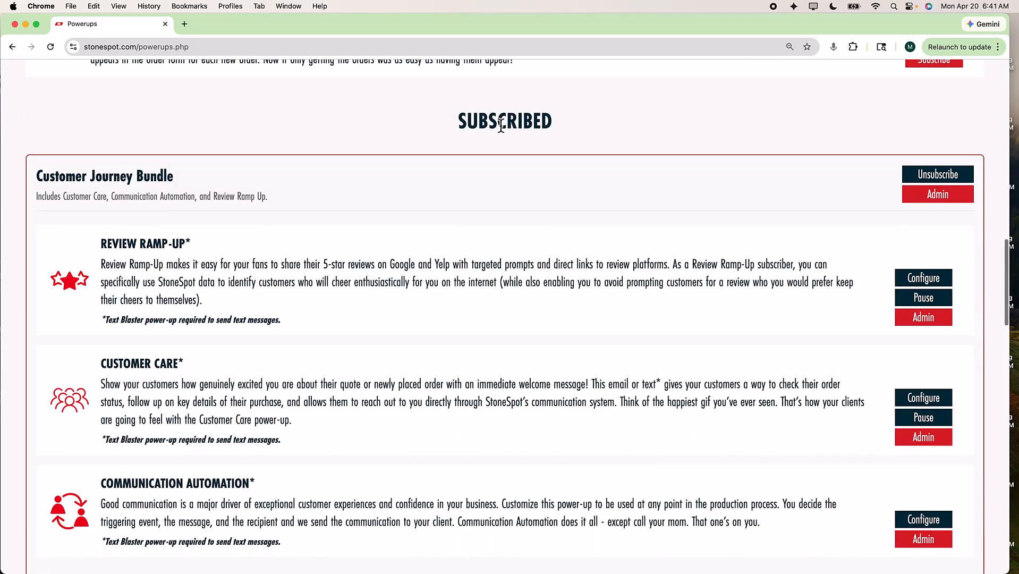
scroll(501, 125, "down", 2)
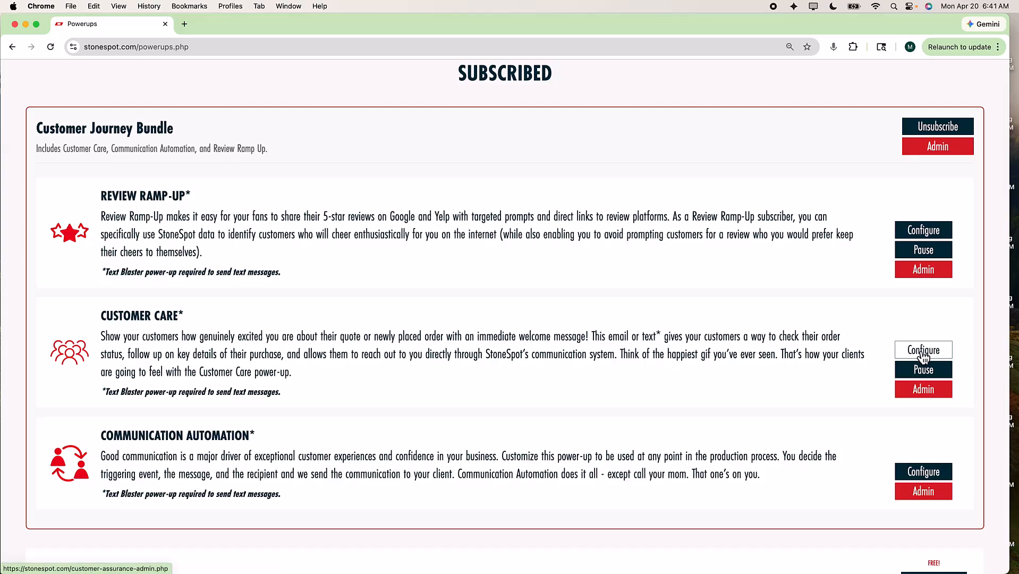
scroll(772, 368, "down", 3)
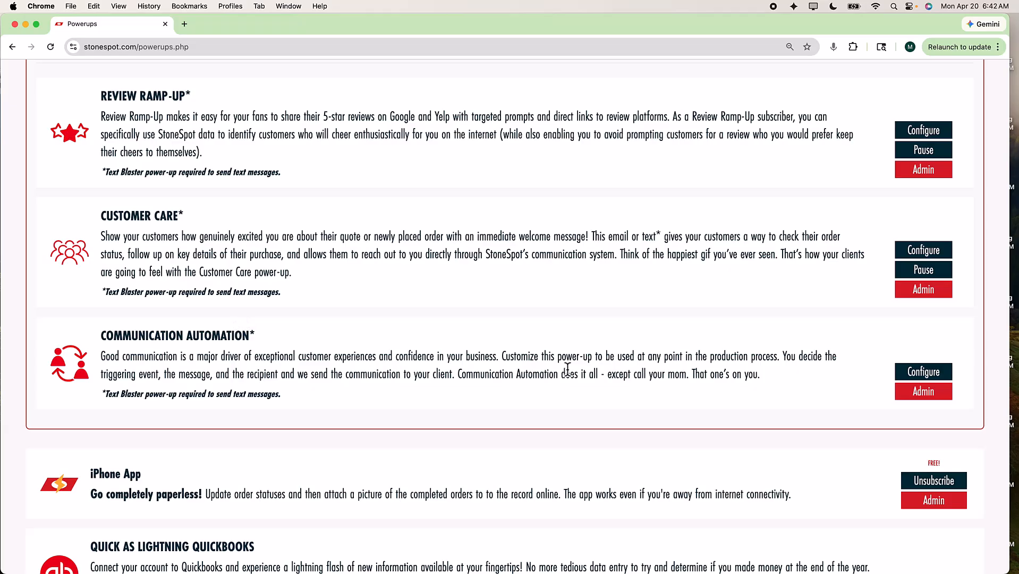
left_click(919, 380)
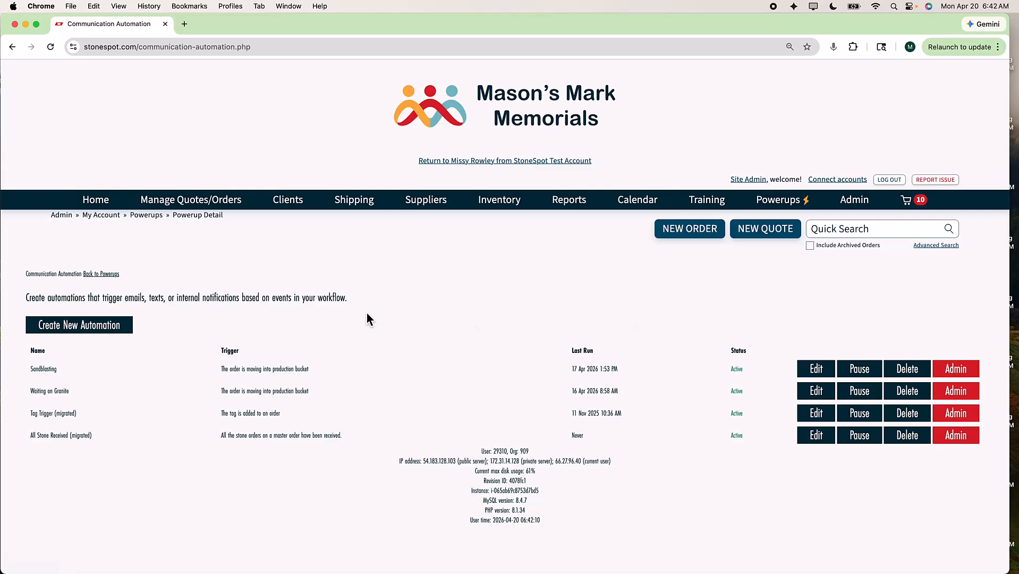
left_click(106, 334)
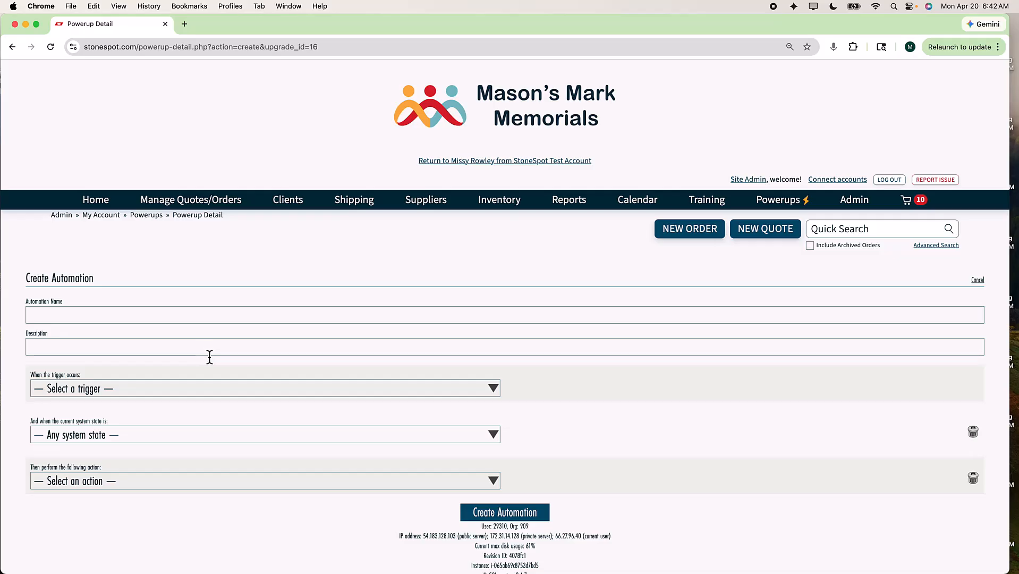
scroll(210, 357, "down", 1)
left_click(40, 298)
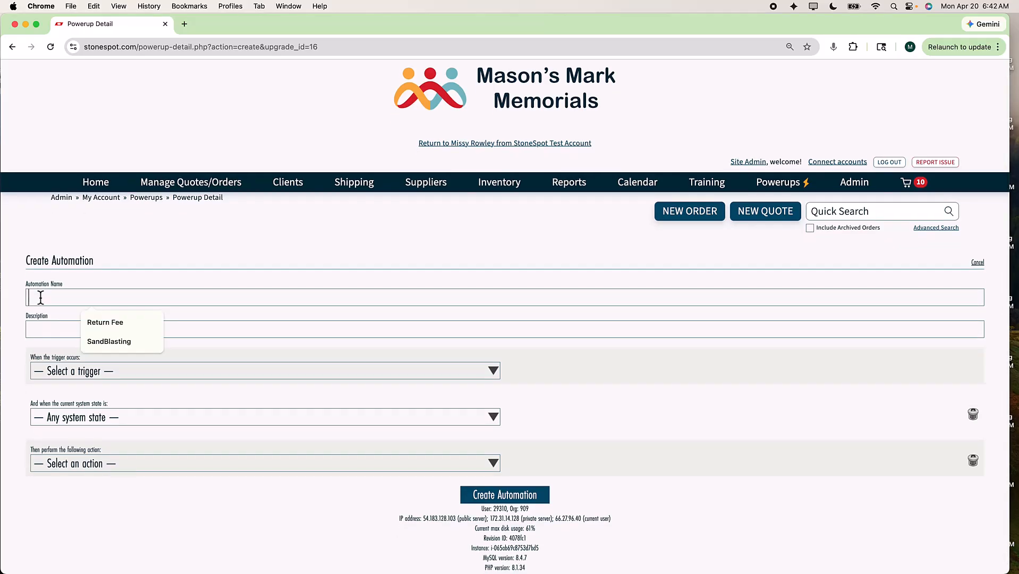
left_click(58, 328)
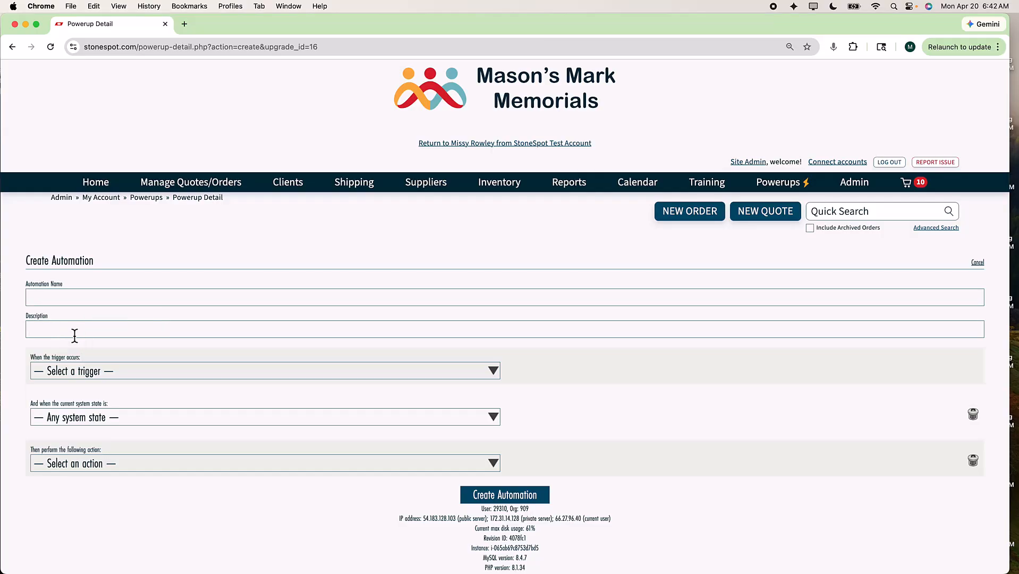
Set the trigger to the order moving into the Ready for Delivery production bucket, with the condition that the client type is Retail.
left_click(109, 375)
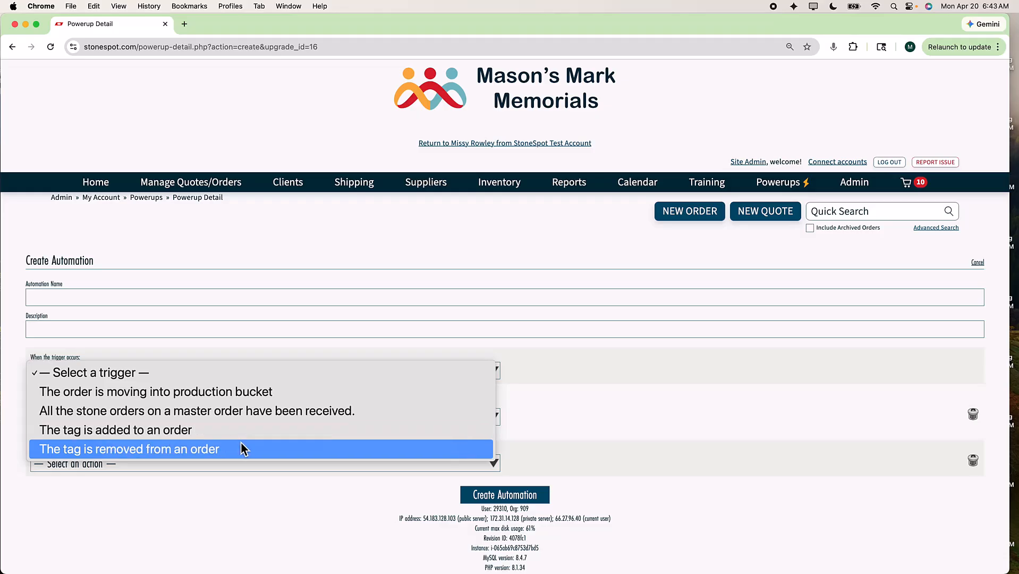
left_click(245, 398)
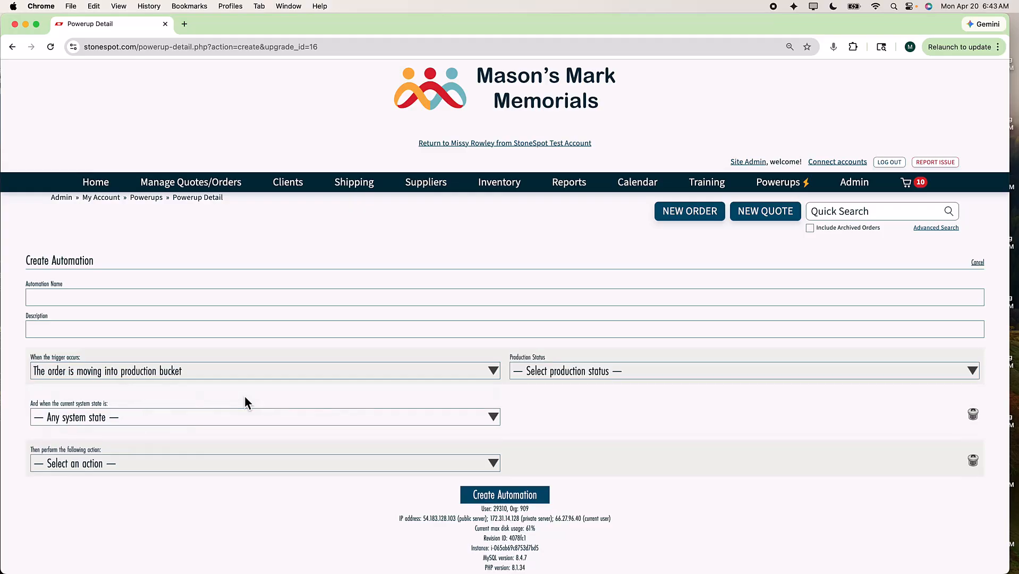
left_click(574, 373)
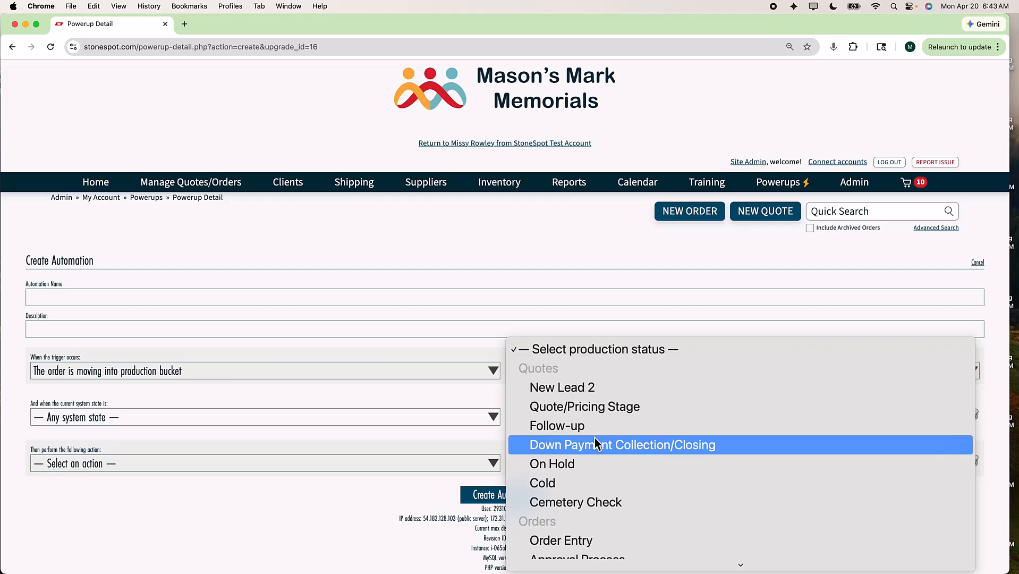
scroll(594, 438, "down", 5)
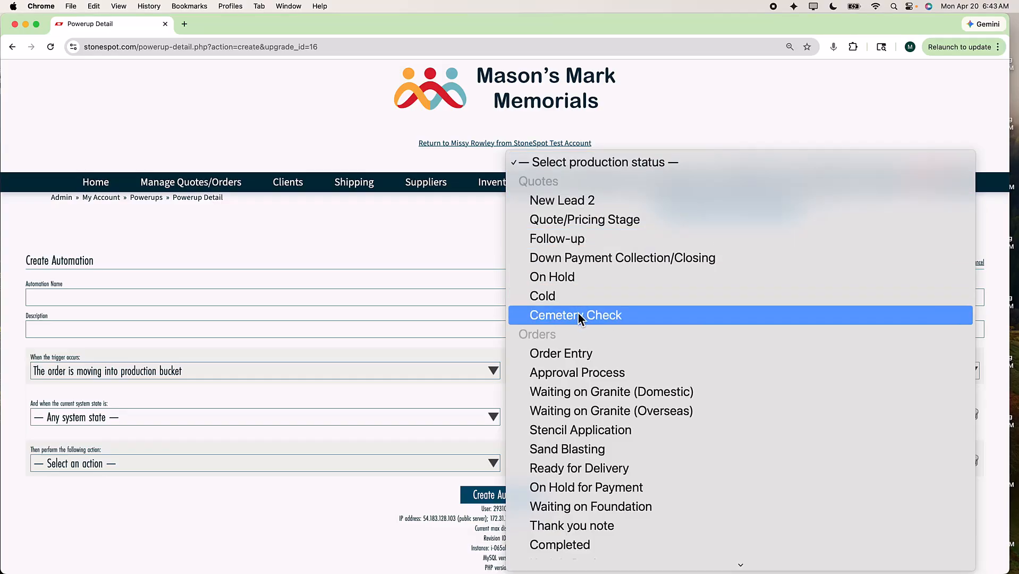
scroll(578, 314, "down", 1)
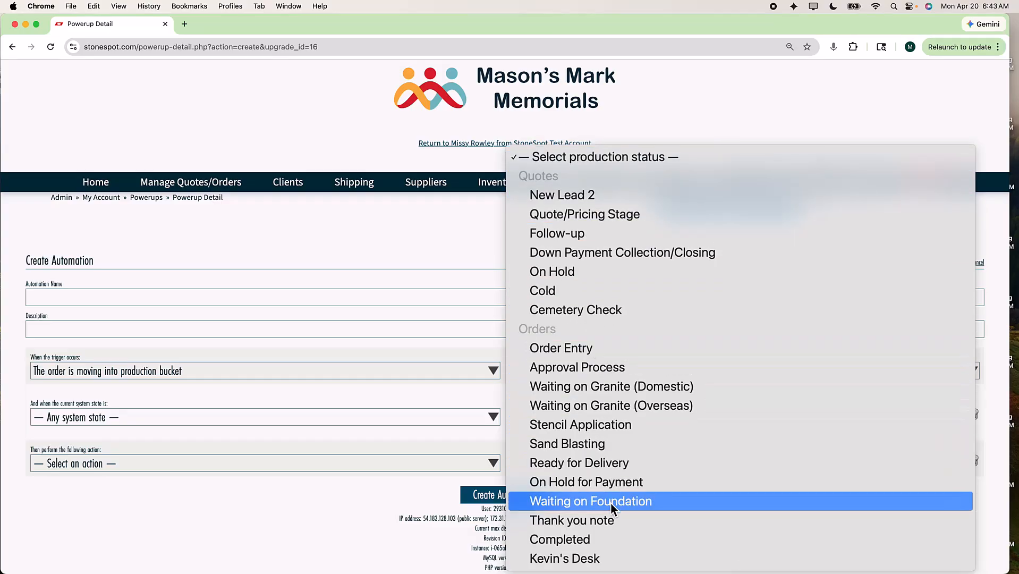
left_click(610, 468)
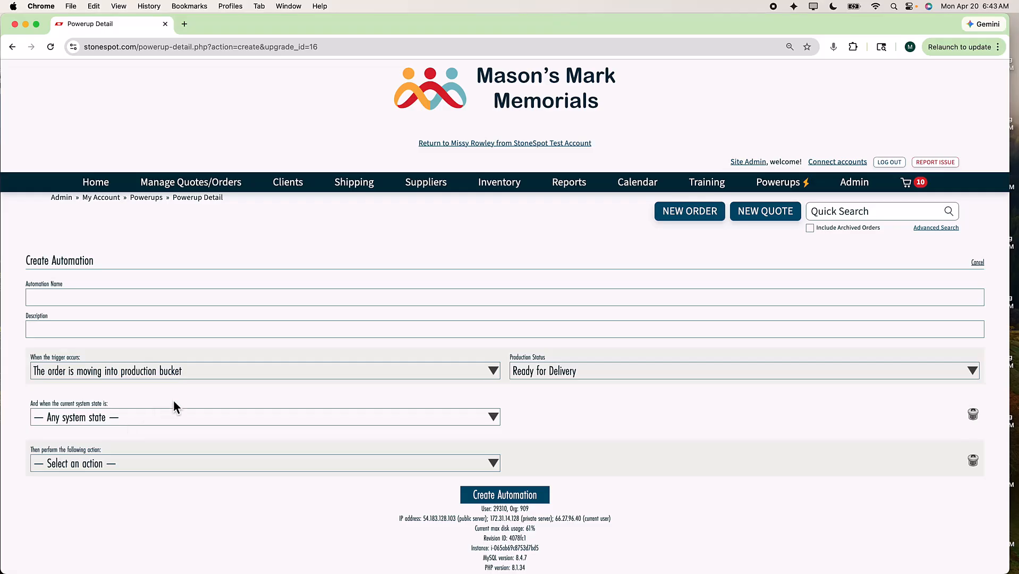
left_click(124, 419)
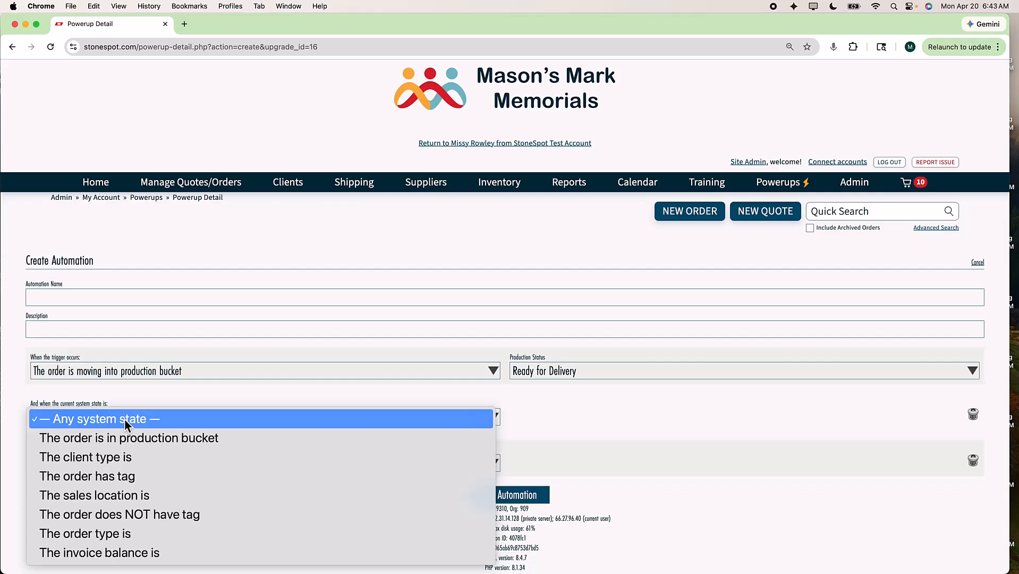
left_click(124, 462)
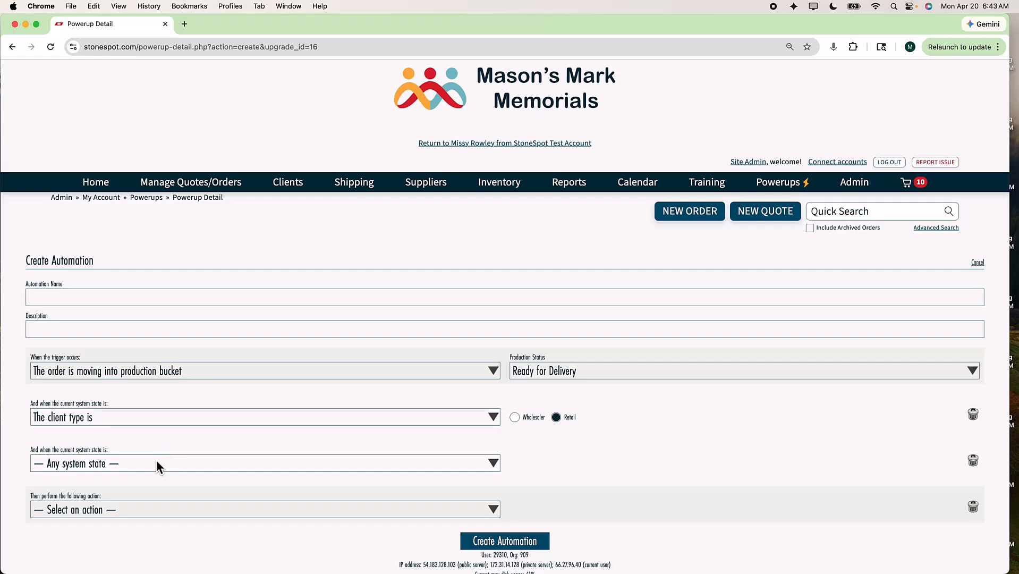
Try a second condition, "The order has tag", and remove it from the automation.
left_click(120, 468)
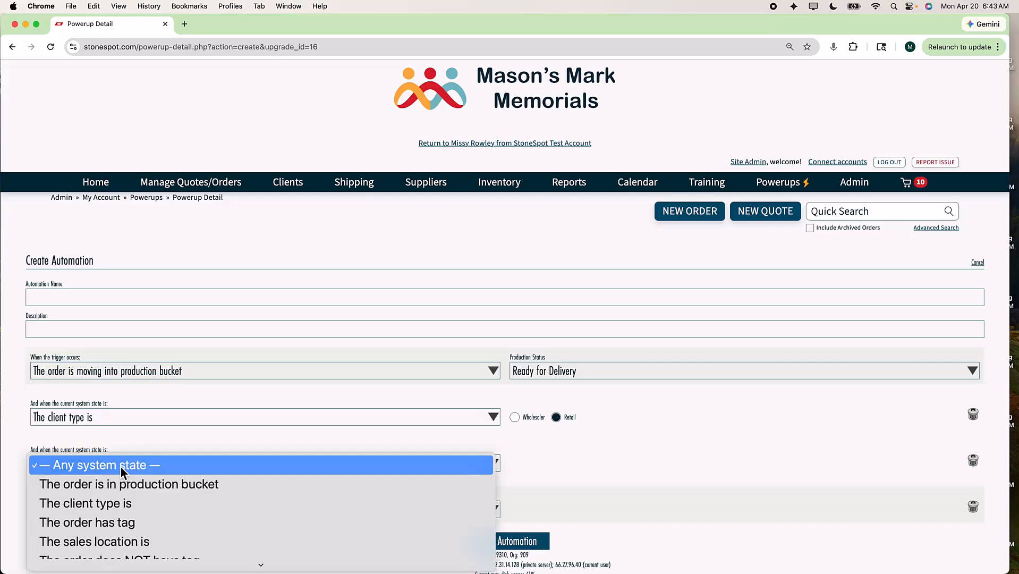
scroll(133, 499, "down", 1)
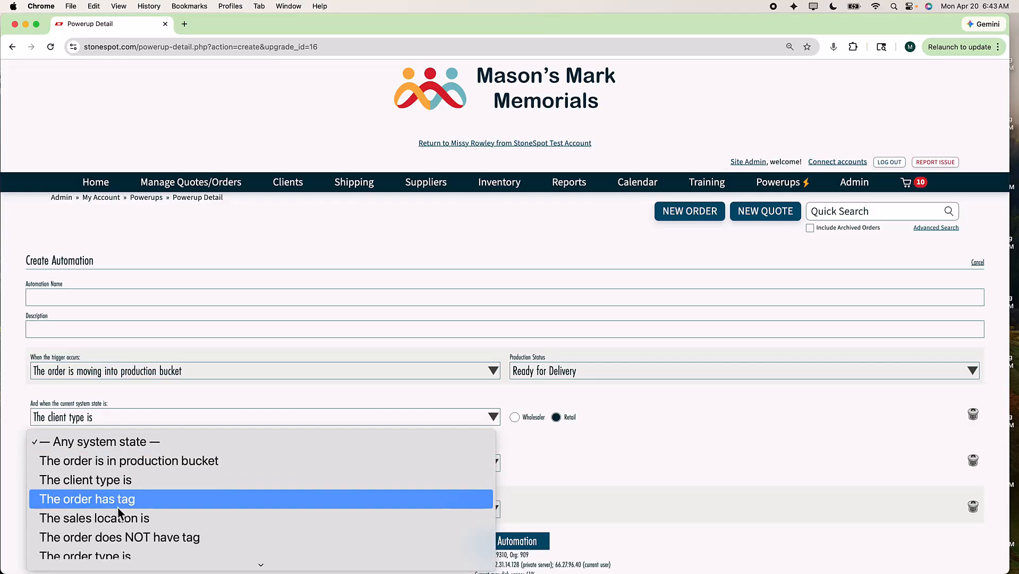
left_click(120, 506)
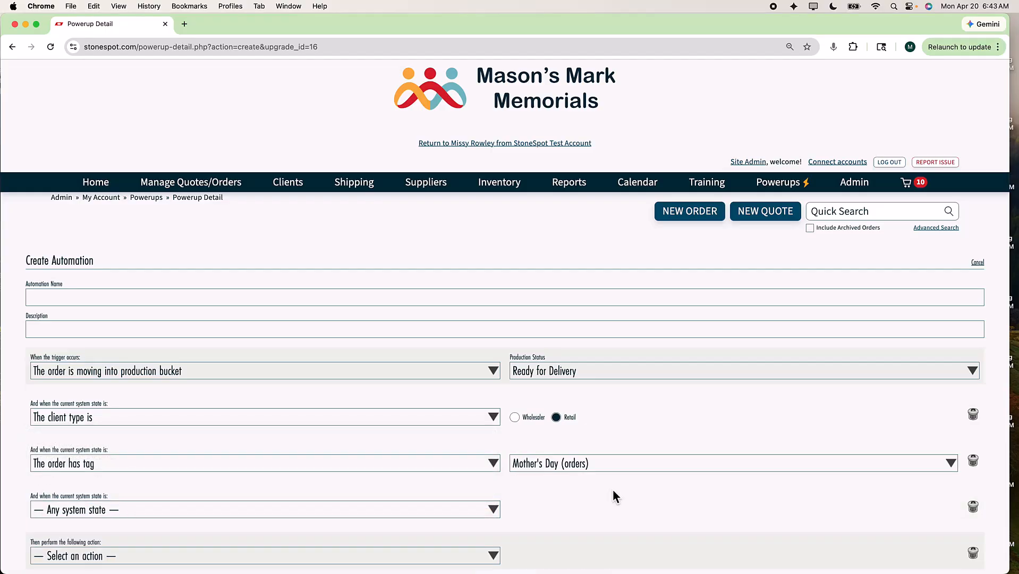
left_click(583, 467)
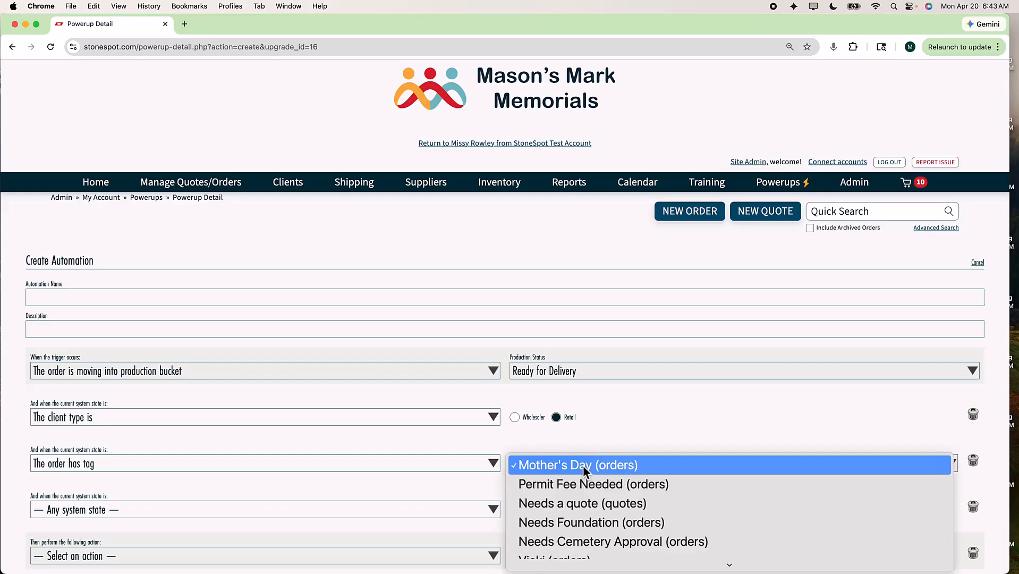
scroll(586, 503, "down", 3)
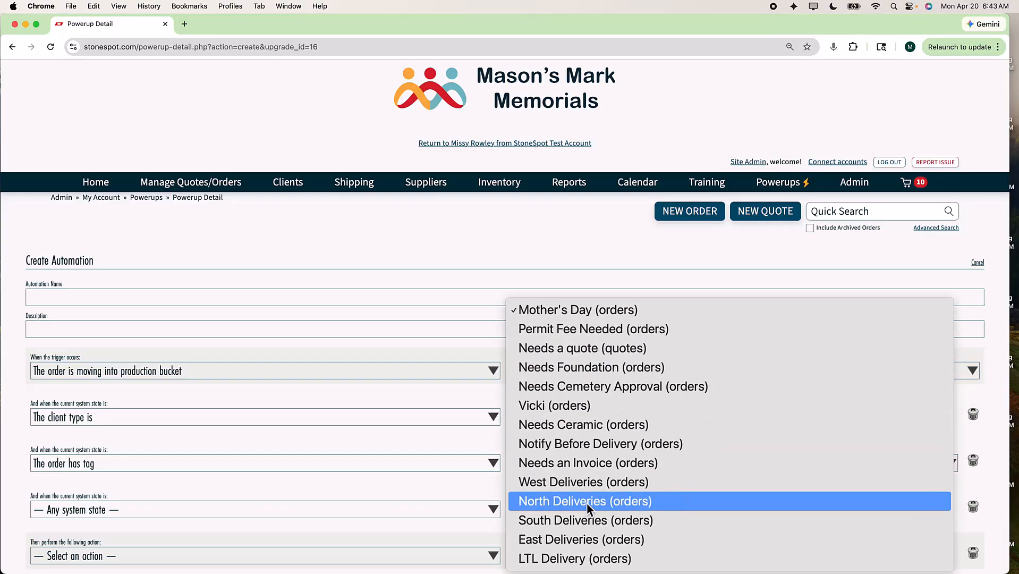
left_click(485, 439)
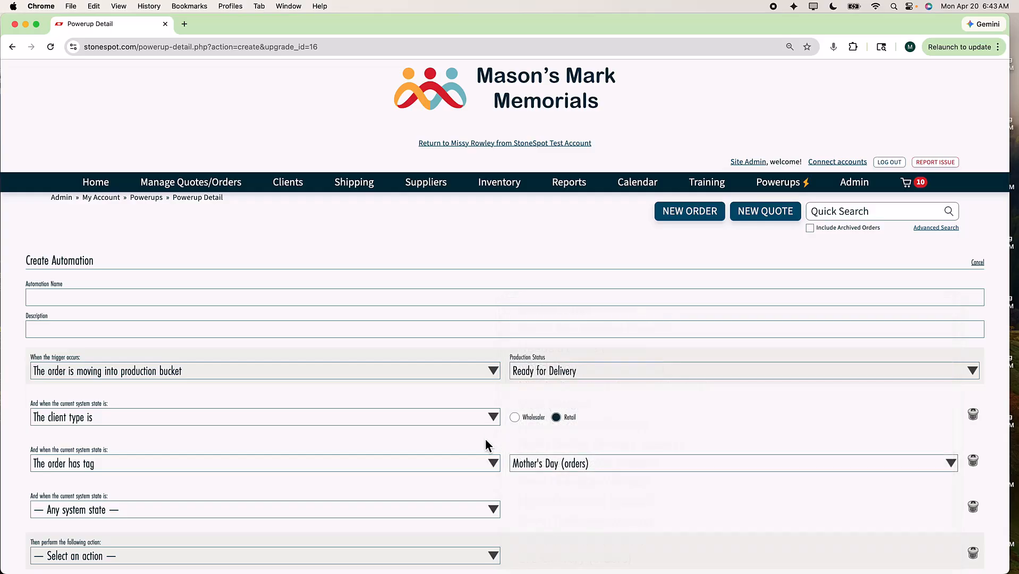
left_click(974, 461)
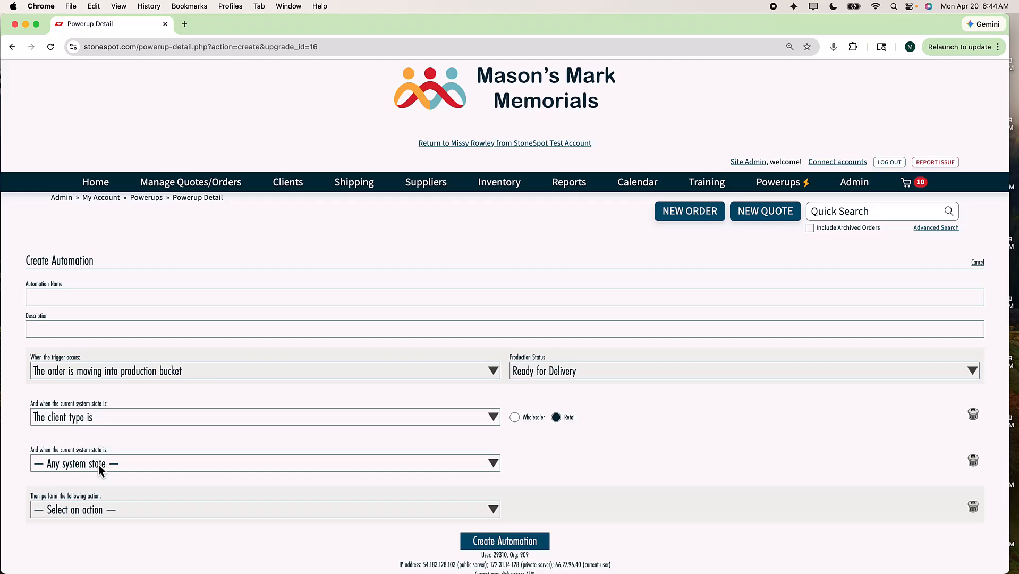
Set the automation's first action to "Send an email".
left_click(91, 517)
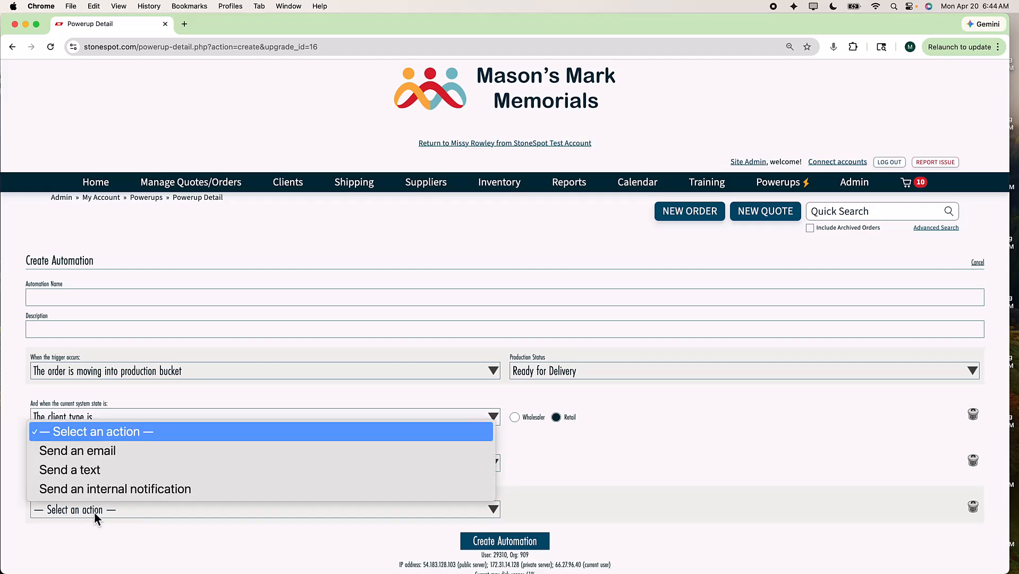
left_click(107, 454)
scroll(537, 517, "down", 3)
scroll(538, 520, "down", 3)
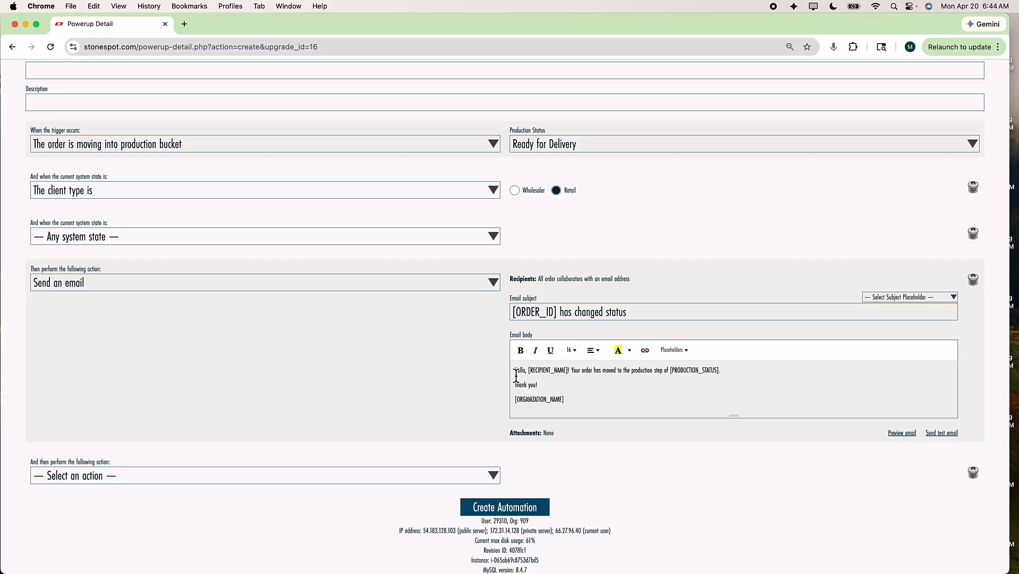
Examine the default email message and the placeholders available for its body and subject.
left_click_drag(515, 371, 576, 371)
left_click(577, 387)
left_click(683, 356)
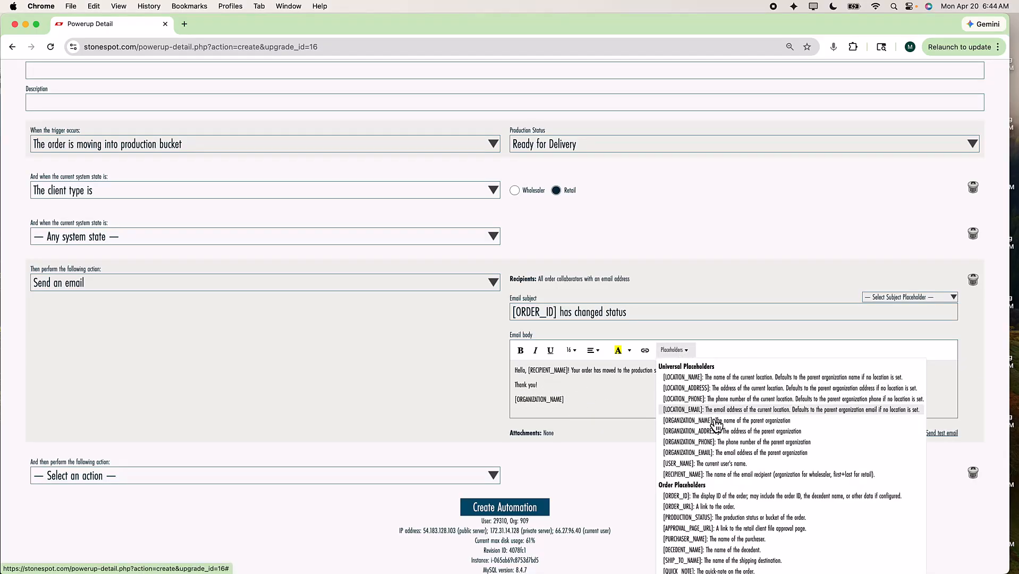
scroll(709, 499, "down", 2)
scroll(704, 496, "up", 3)
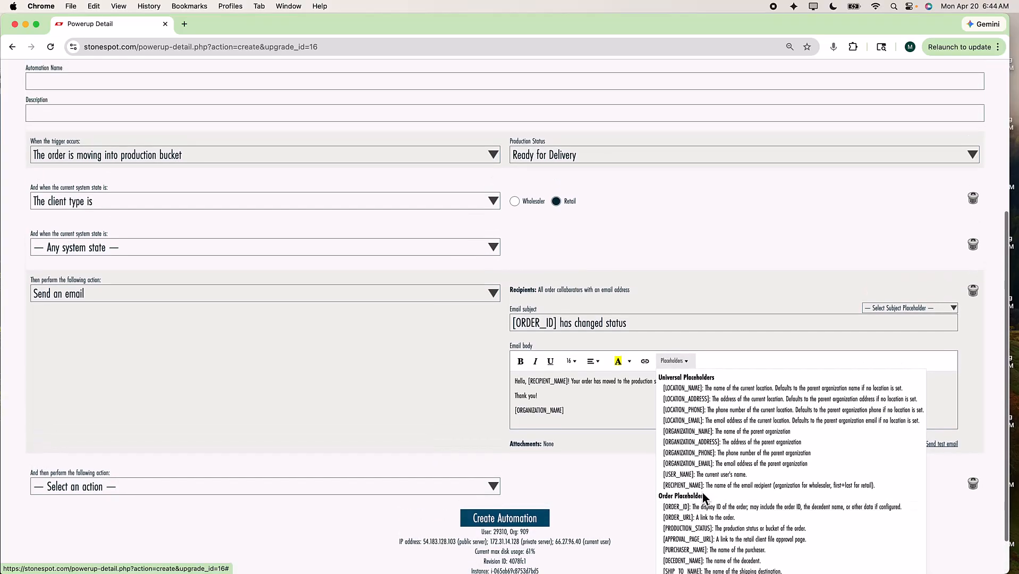
left_click(607, 409)
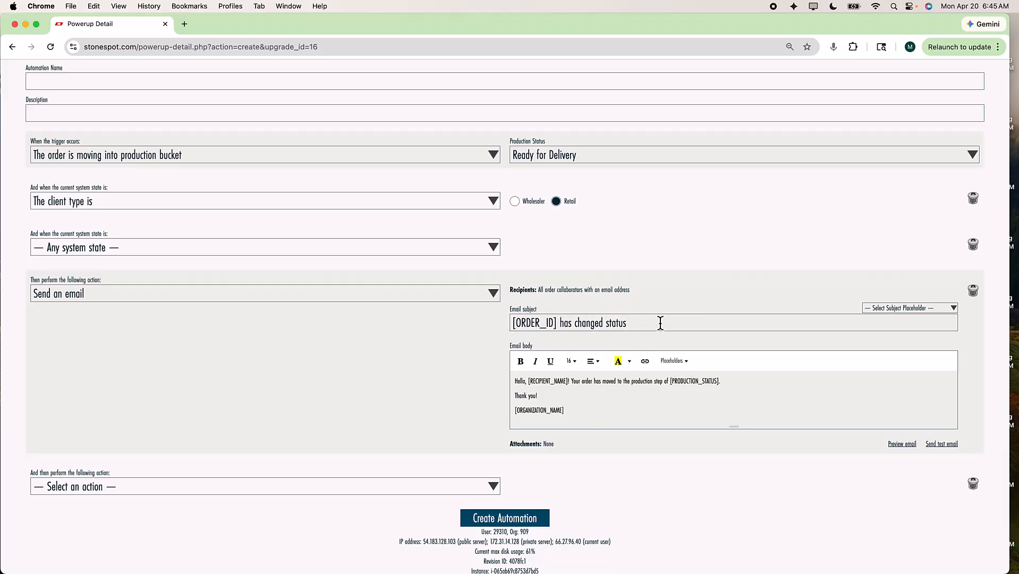
left_click(885, 308)
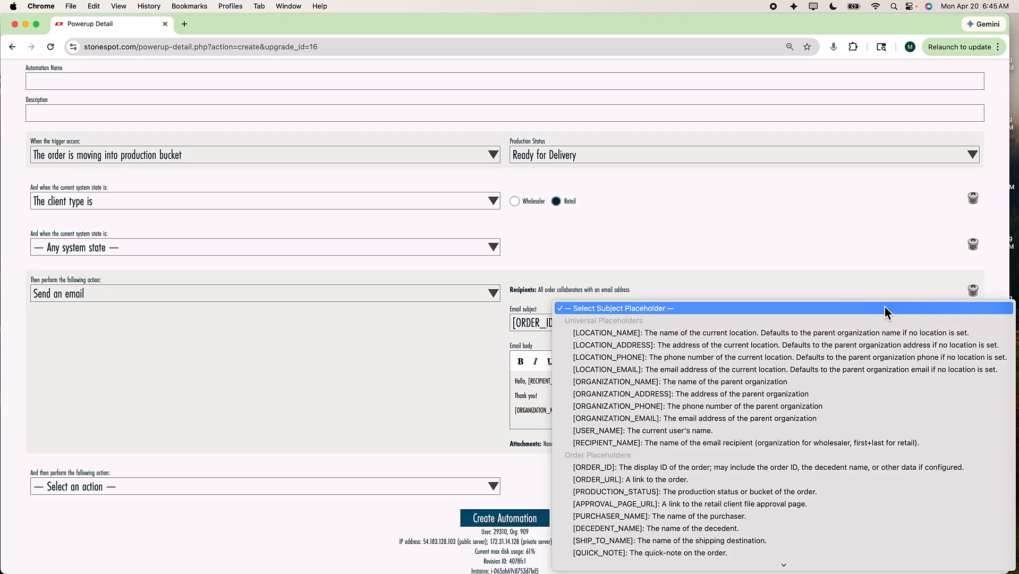
left_click(800, 279)
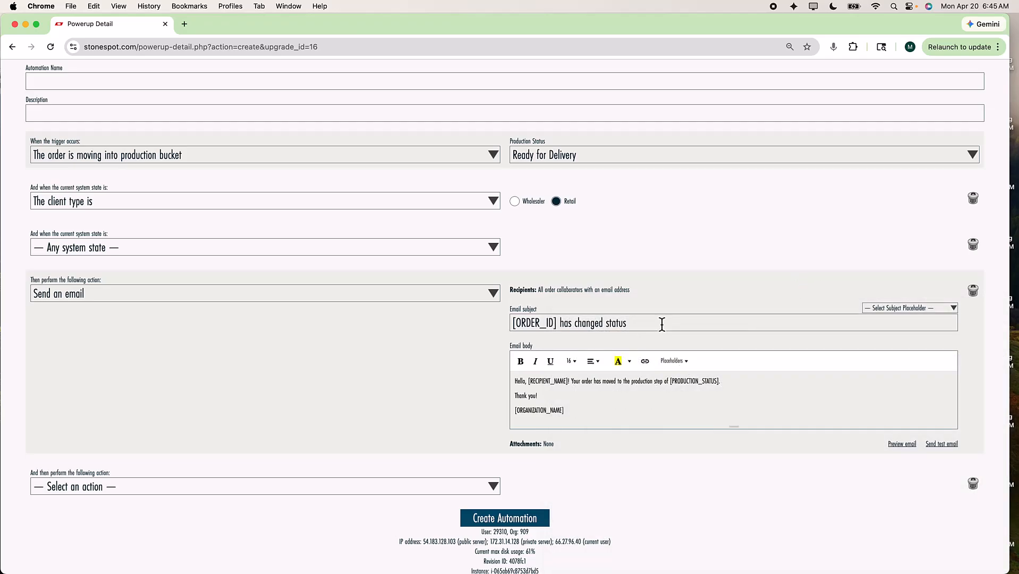
Add "Send a text" as the second action and review the placeholders available for its message.
left_click(156, 486)
left_click(127, 531)
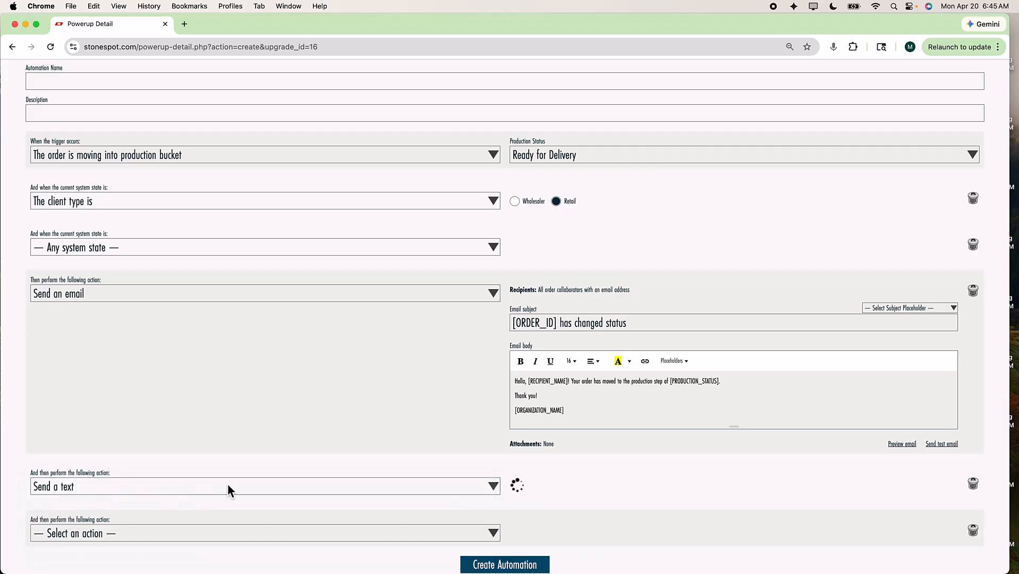
scroll(228, 483, "down", 3)
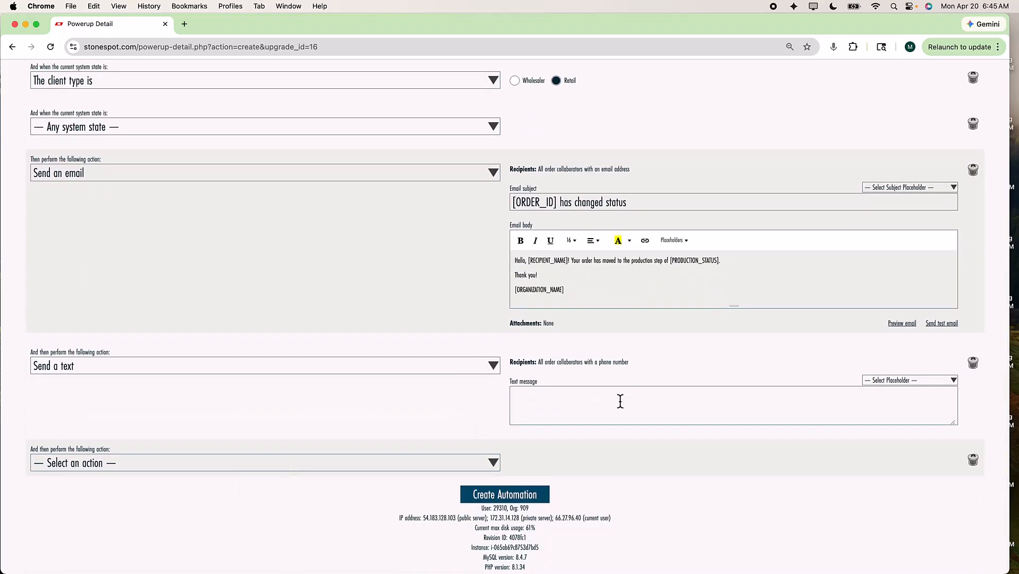
left_click(608, 404)
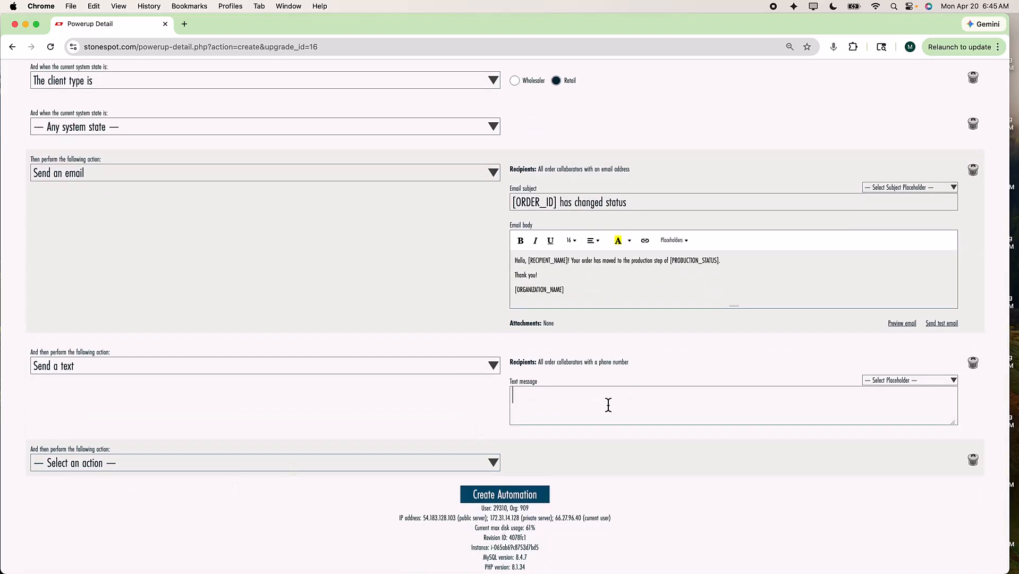
left_click(886, 383)
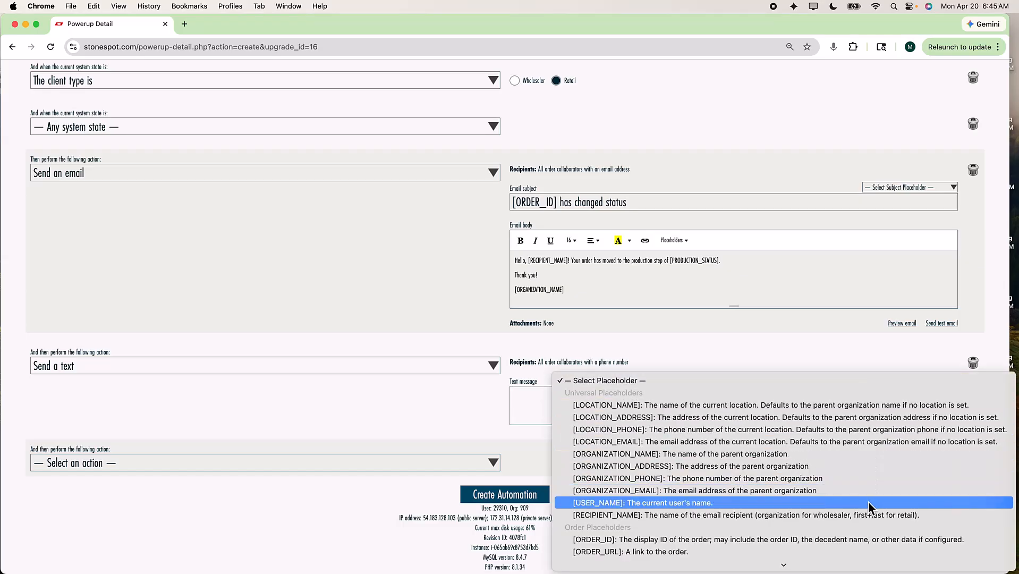
scroll(869, 508, "down", 3)
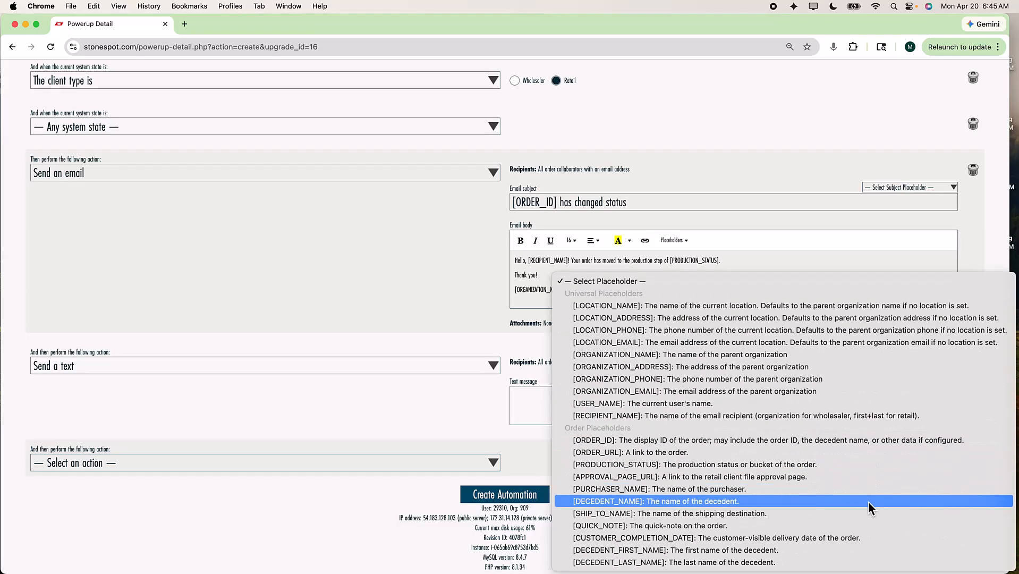
left_click(461, 404)
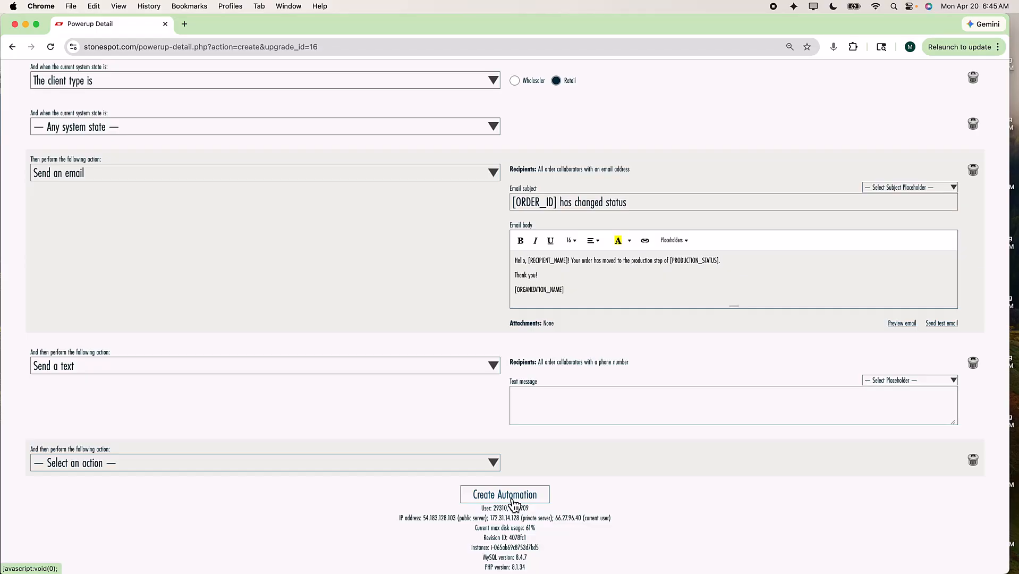
scroll(513, 502, "up", 5)
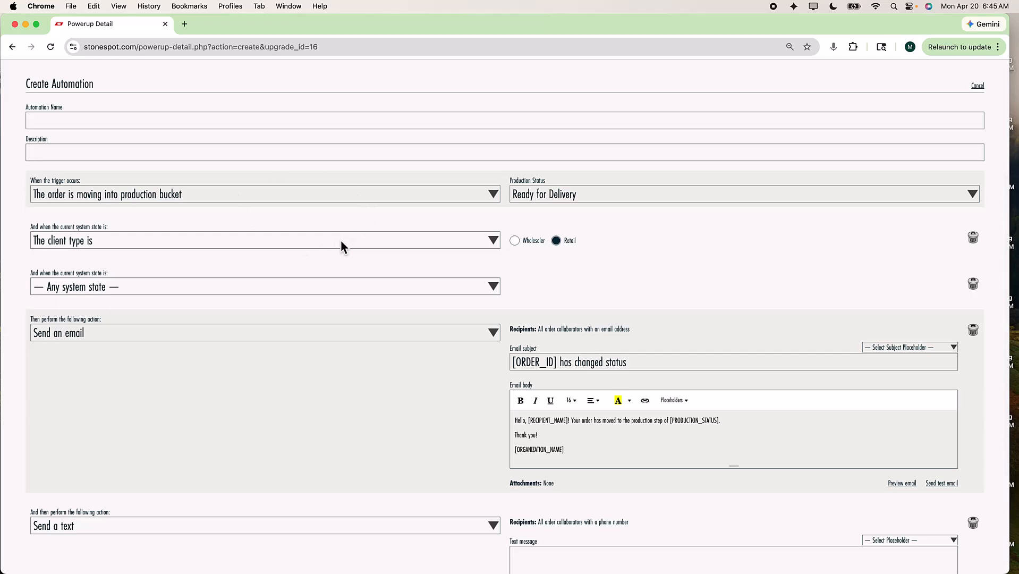
scroll(341, 241, "up", 4)
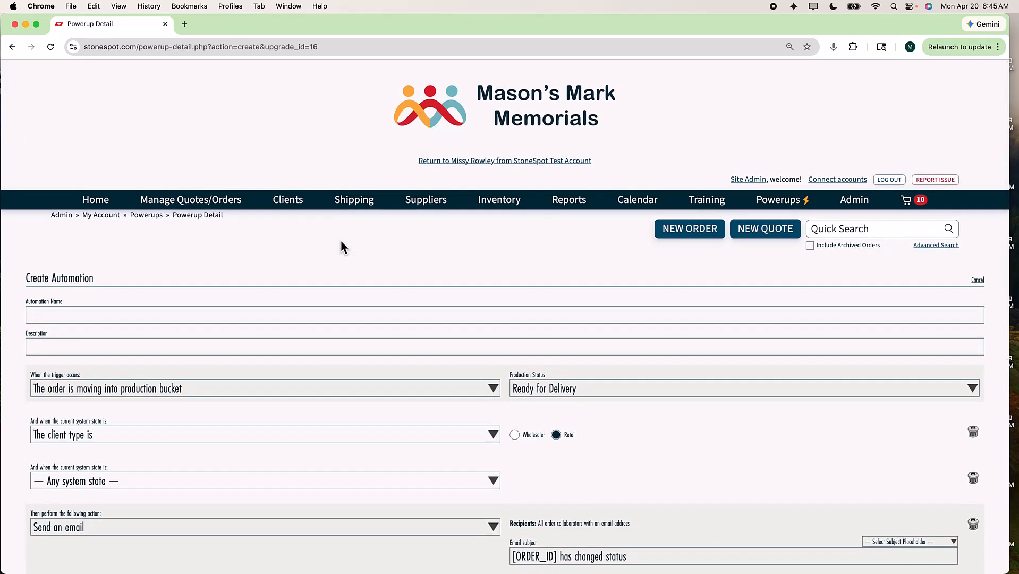